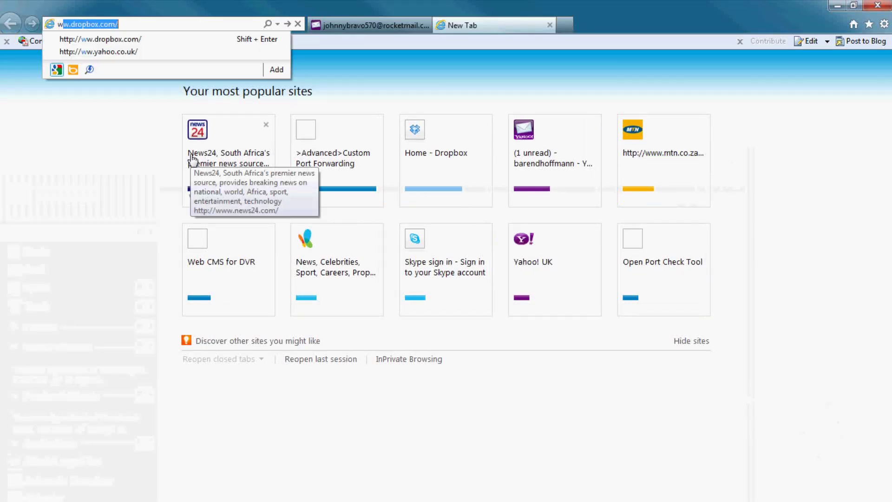
pyautogui.write('ww.no-')
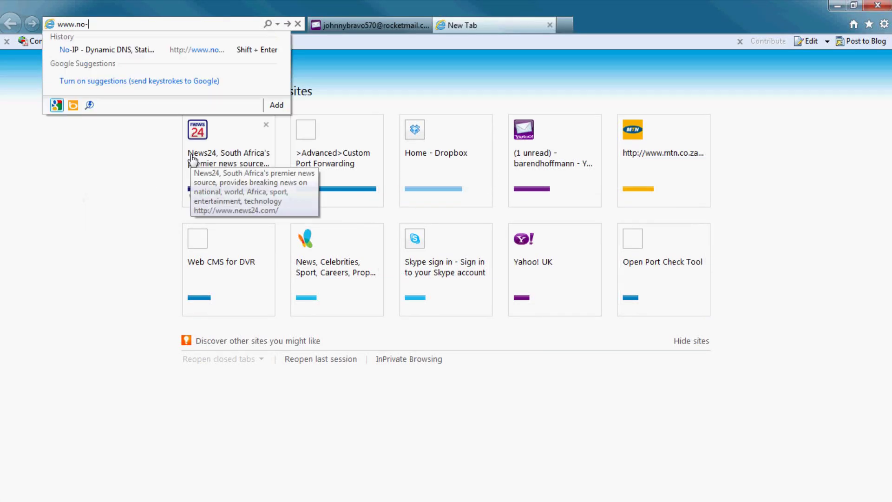
pyautogui.write('ip.com/')
pyautogui.press('Return')
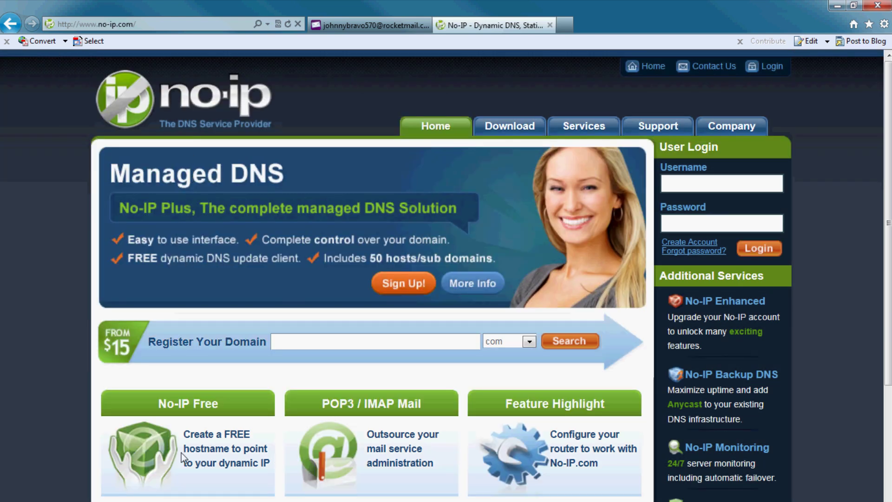
# - On the No-IP Free dynamic DNS page, paste the account e-mail address and click Sign Up Now!
pyautogui.click(181, 406)
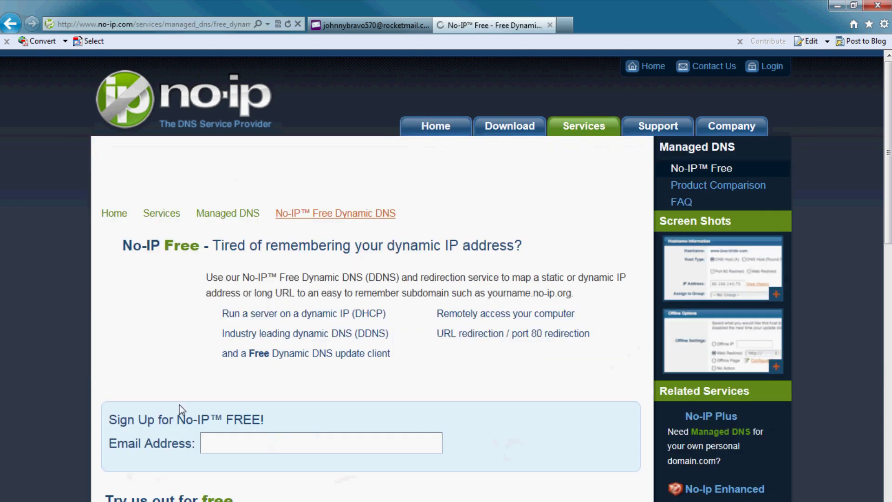
pyautogui.click(228, 445)
pyautogui.hotkey('ctrl', 'v')
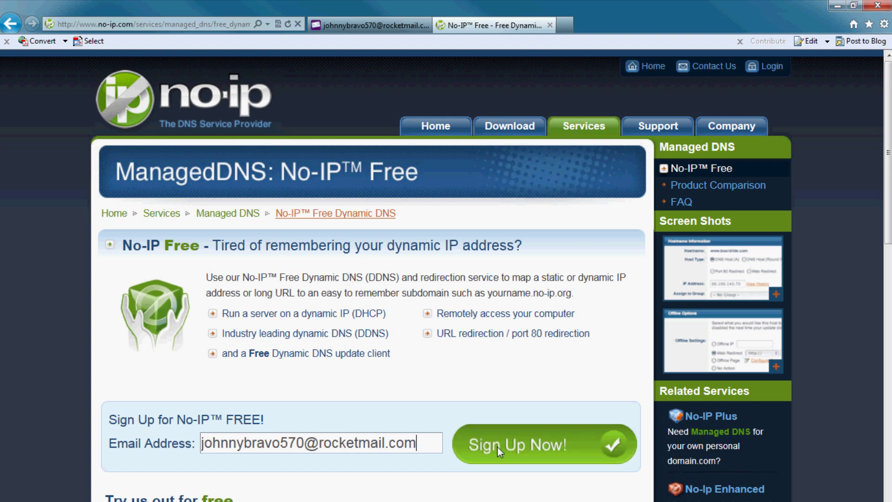
pyautogui.scroll(-3, 497, 446)
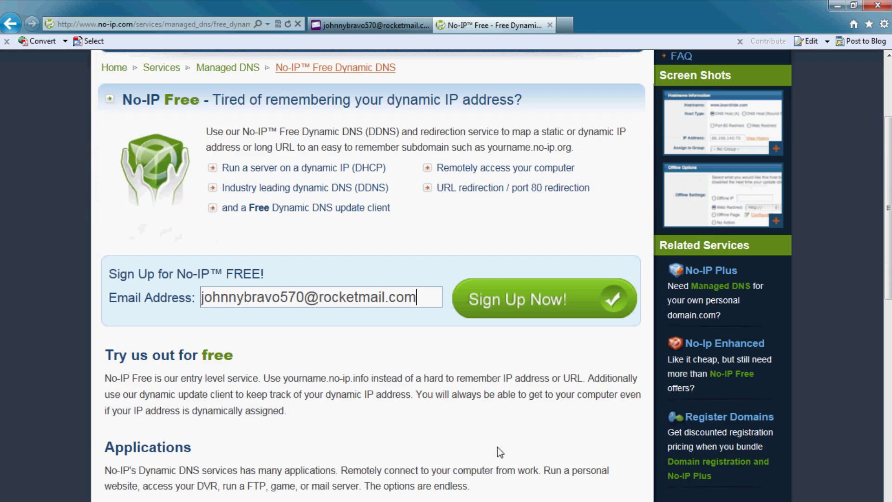
pyautogui.click(501, 309)
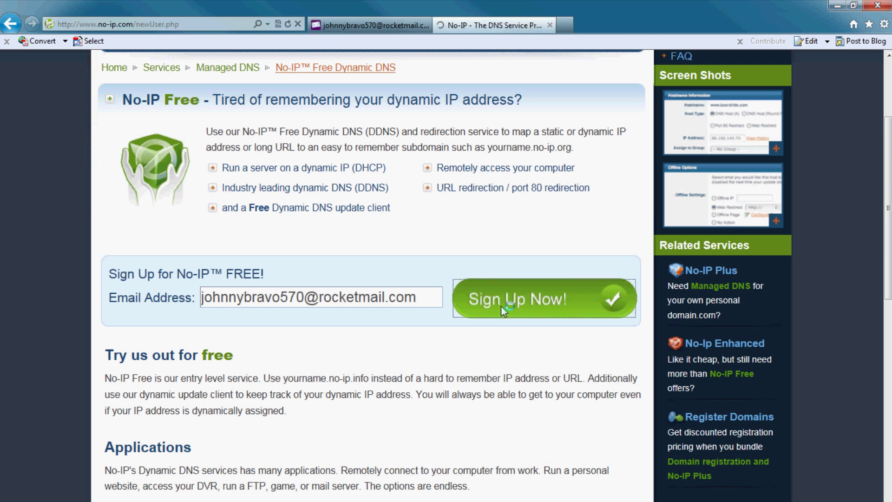
# - Review the completed sign-up form and accept to create the free No-IP account
pyautogui.scroll(3, 191, 380)
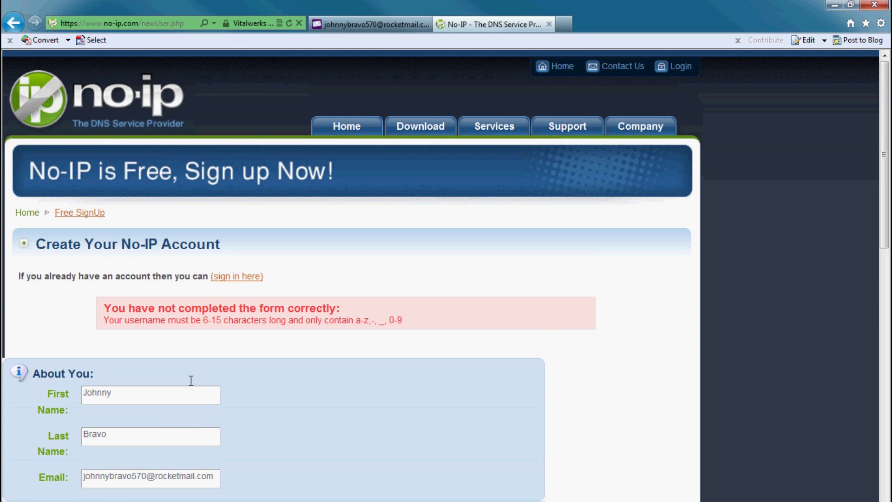
pyautogui.scroll(-4, 191, 380)
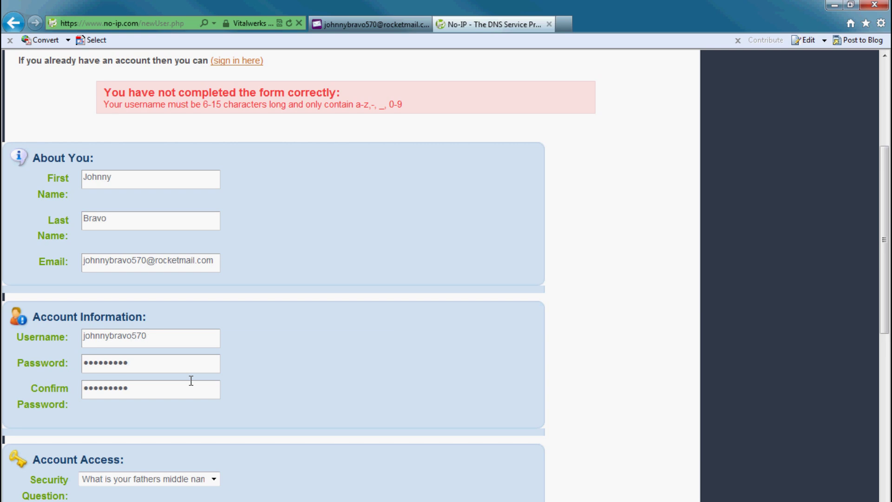
pyautogui.scroll(-5, 191, 380)
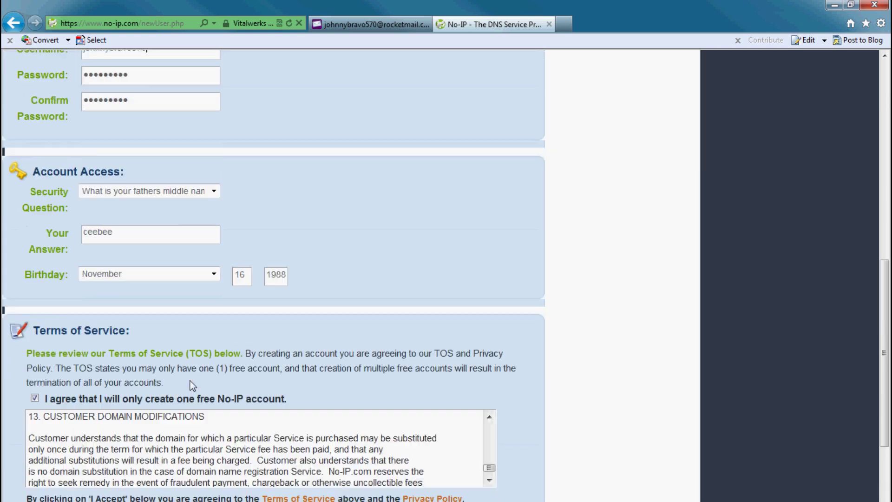
pyautogui.scroll(-1, 191, 380)
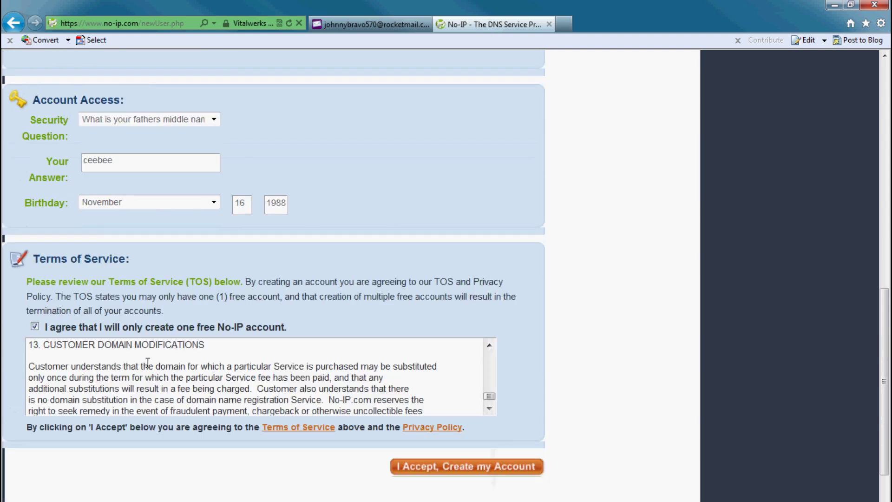
pyautogui.click(418, 467)
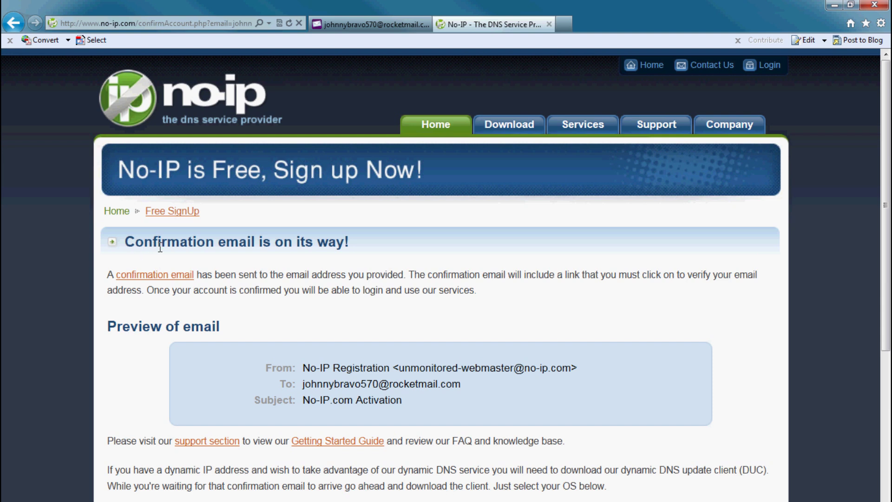
# - In Yahoo Mail, open the No-IP.com Activation e-mail and follow its confirmation link, then close that page
pyautogui.click(339, 28)
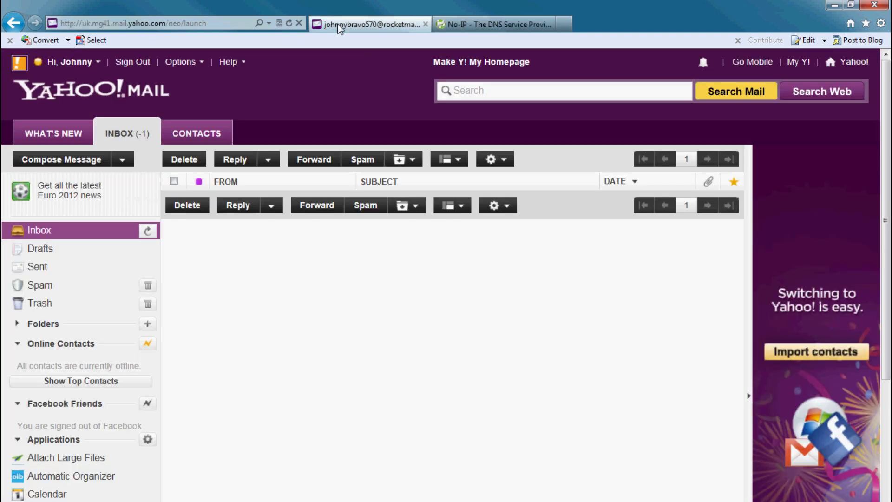
pyautogui.click(47, 232)
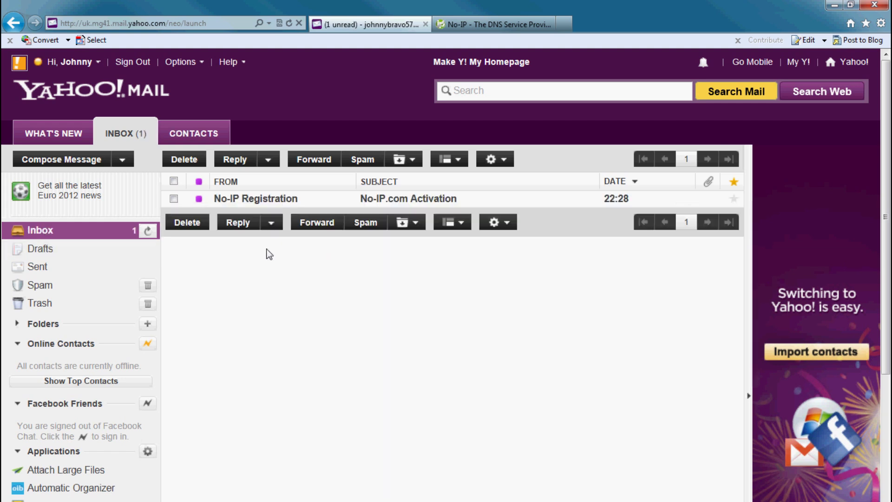
pyautogui.click(224, 199)
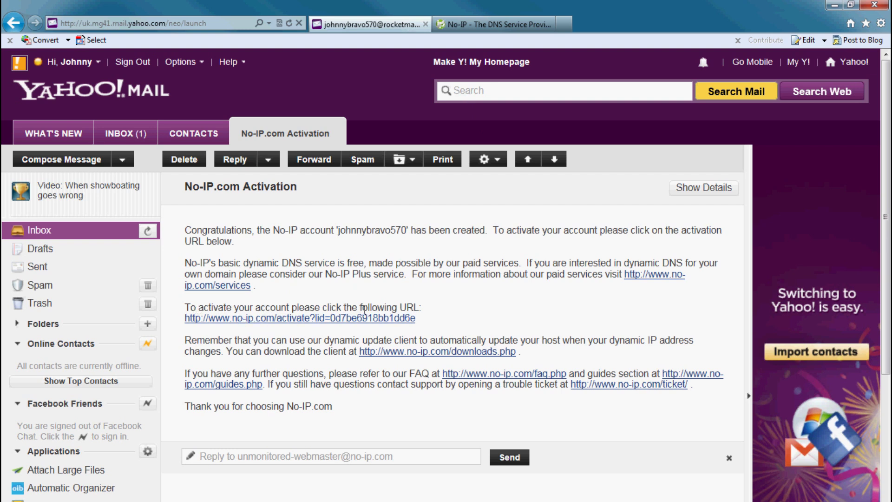
pyautogui.click(282, 319)
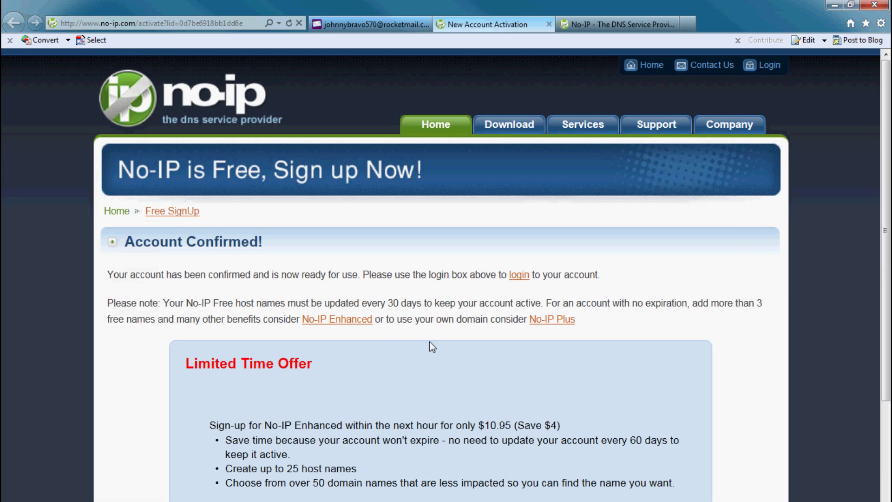
pyautogui.tripleClick(430, 342)
pyautogui.click(549, 24)
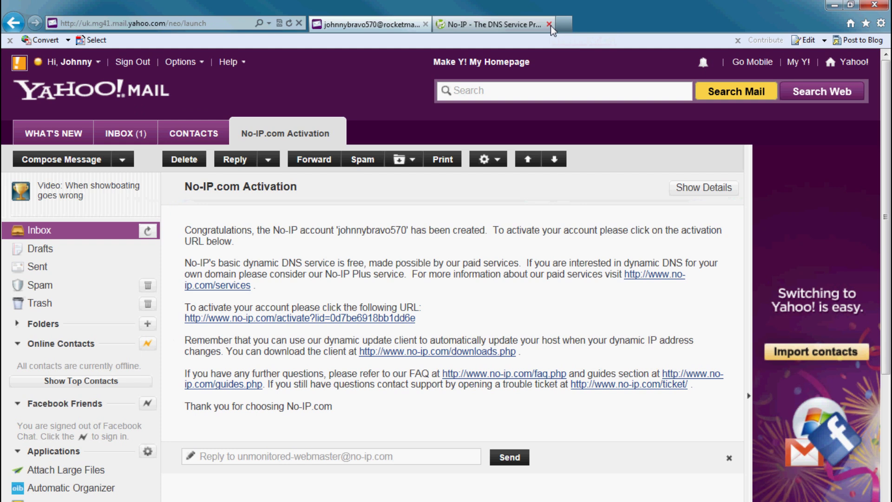
# - Copy the account username from the To: address in the e-mail preview
pyautogui.click(478, 25)
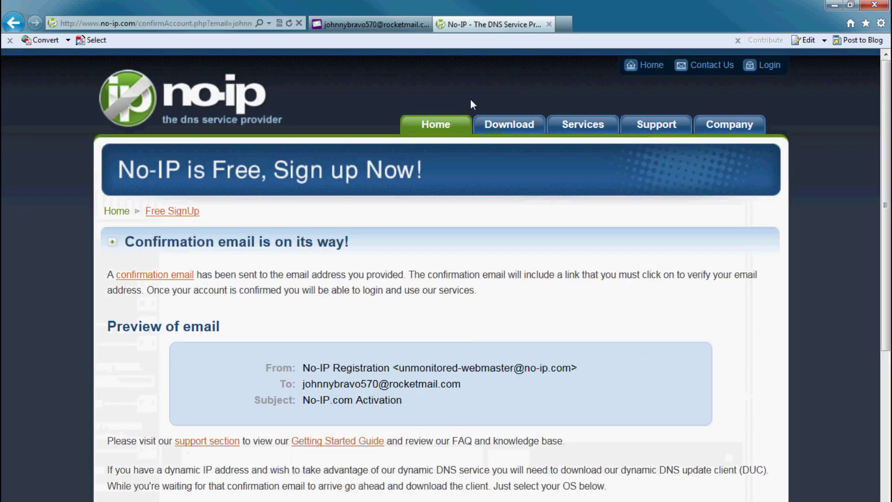
pyautogui.scroll(-3, 485, 278)
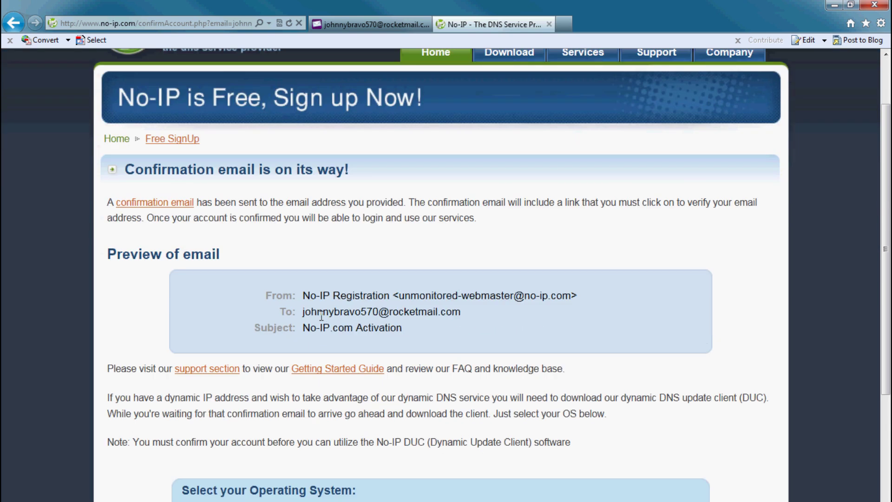
pyautogui.moveTo(302, 314); pyautogui.dragTo(378, 312)
pyautogui.rightClick(365, 312)
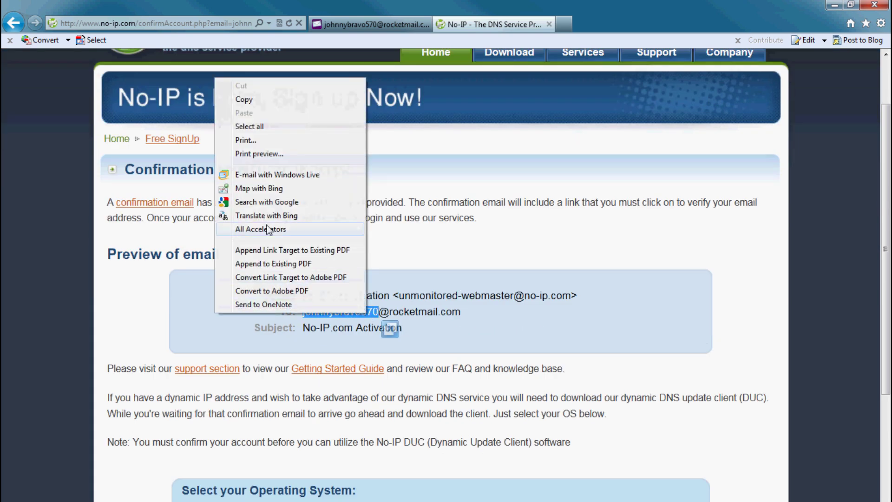
pyautogui.click(242, 100)
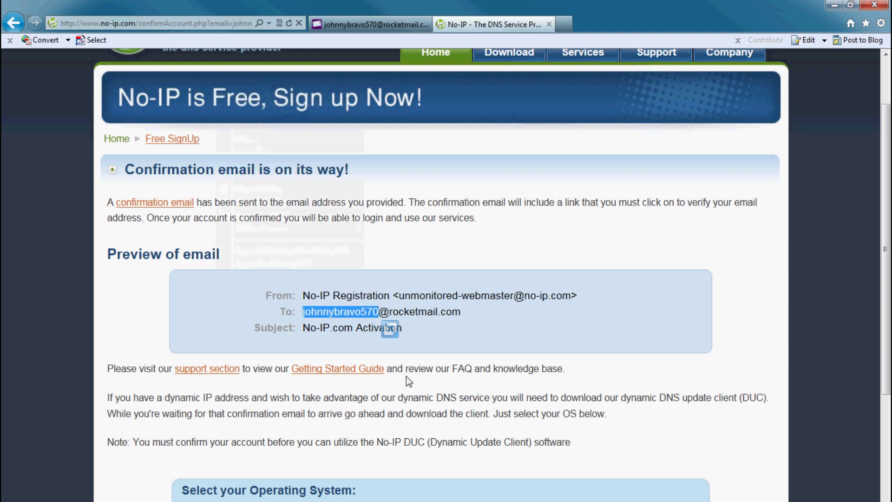
# - Go to the No-IP Client Login page
pyautogui.scroll(-4, 406, 376)
pyautogui.scroll(5, 489, 278)
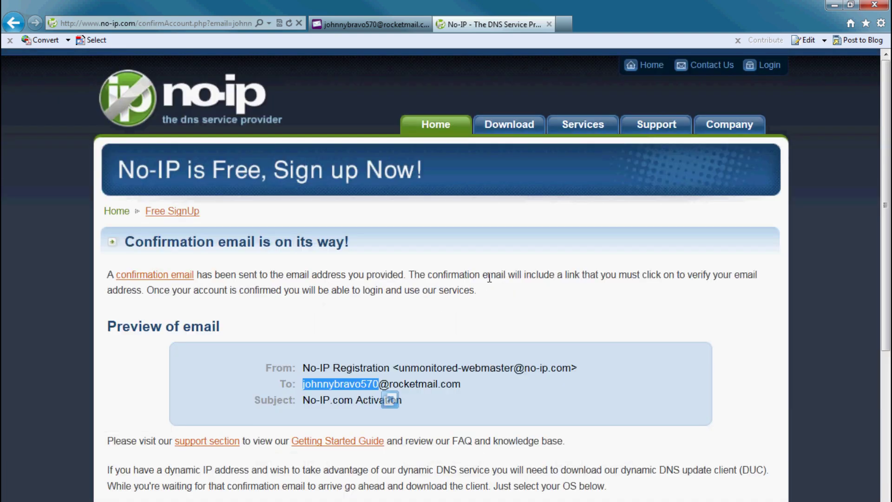
pyautogui.click(769, 65)
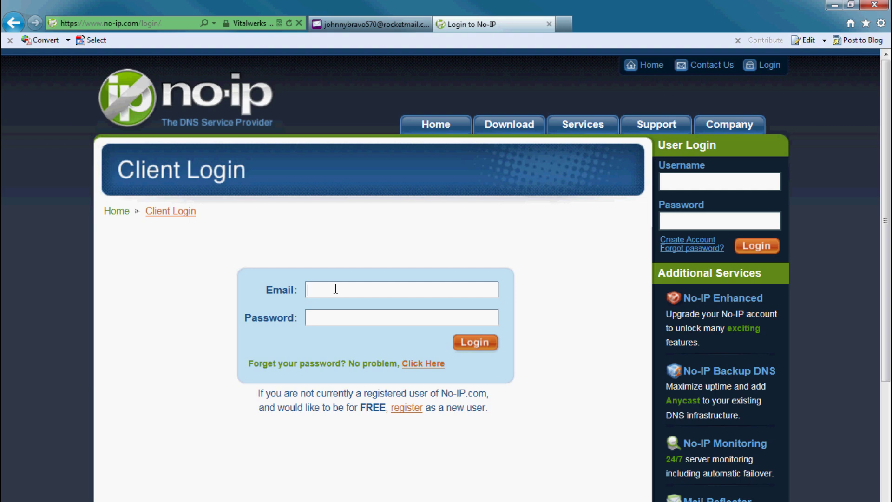
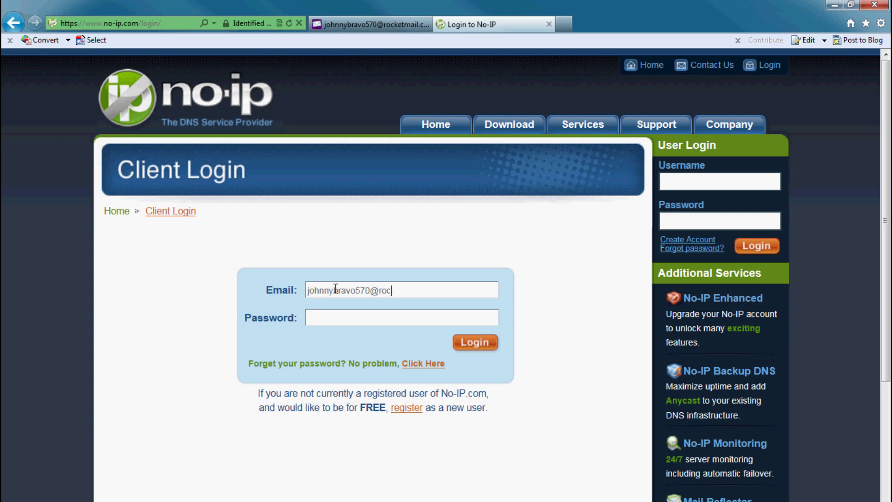
# - Log in with the account e-mail address and password
pyautogui.click(325, 317)
pyautogui.write('********')
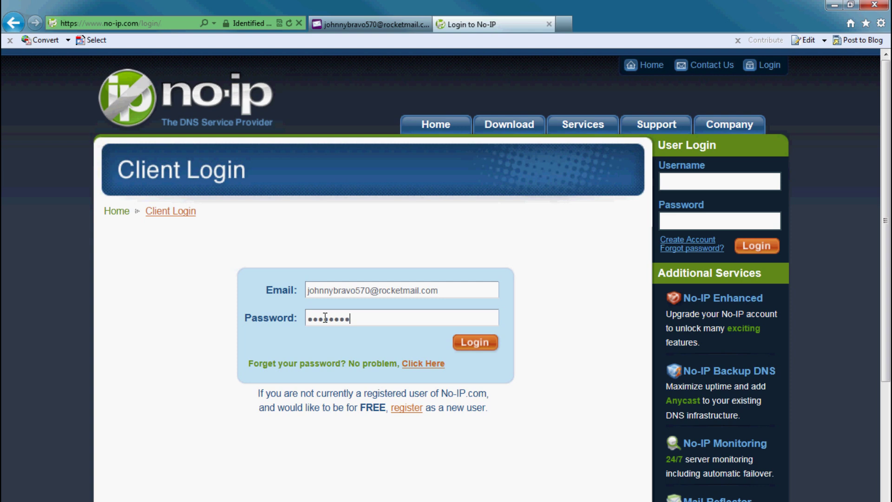
pyautogui.write('*')
pyautogui.click(462, 344)
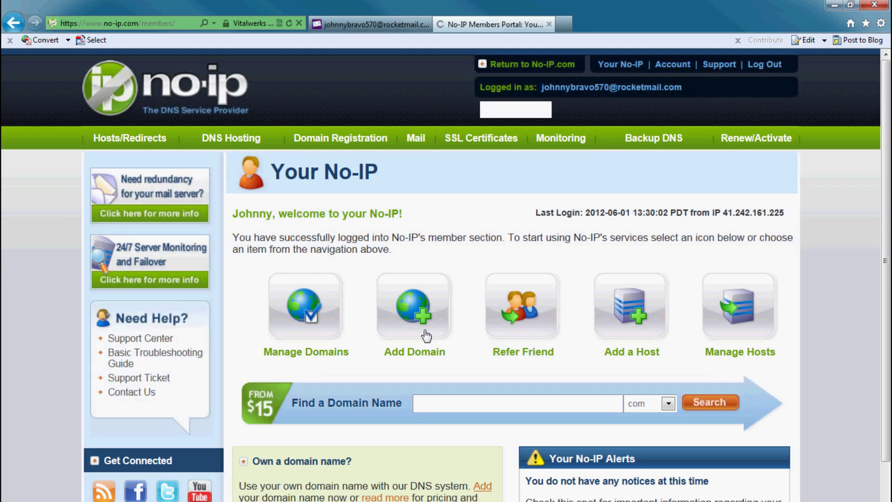
# - Try adding host thecompanyname12345 on zapto.org under Hosts/Redirects; it fails the character limit
pyautogui.click(121, 141)
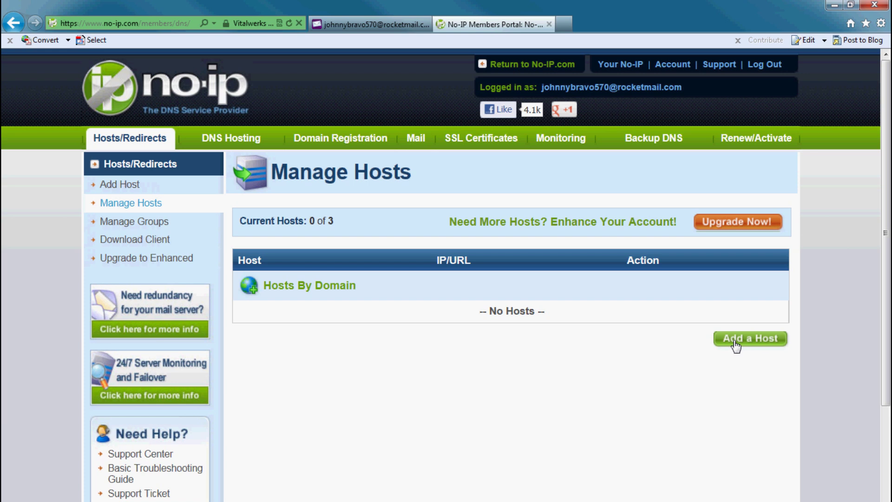
pyautogui.click(736, 345)
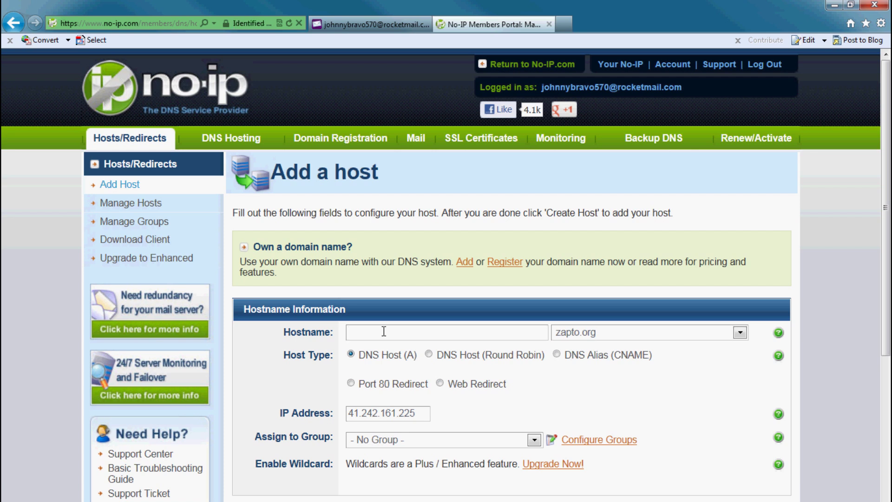
pyautogui.write('thecompanyname12345')
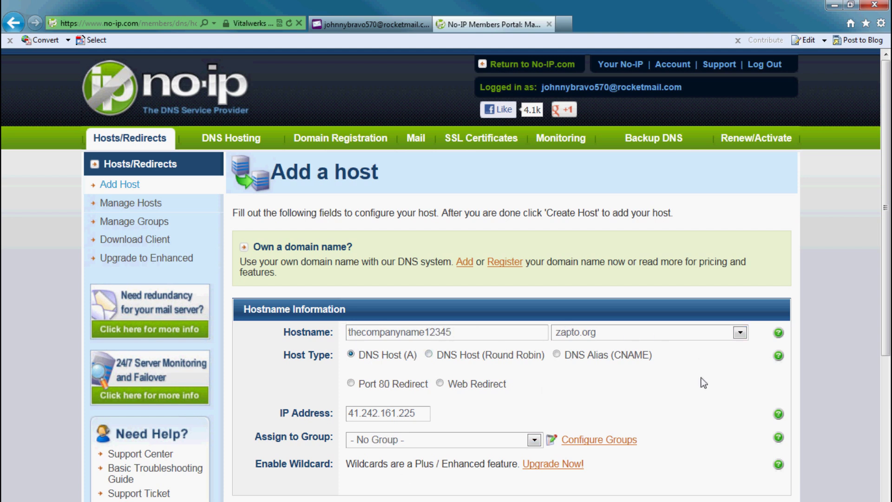
pyautogui.click(665, 336)
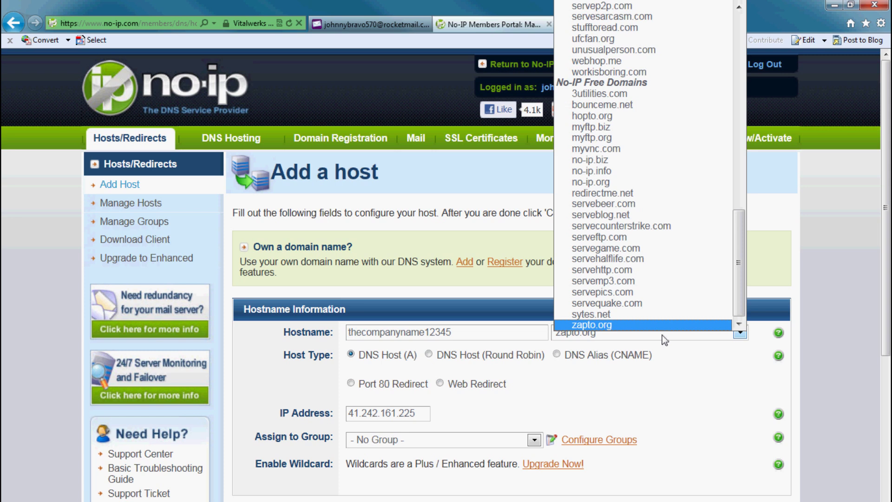
pyautogui.click(662, 336)
pyautogui.click(662, 335)
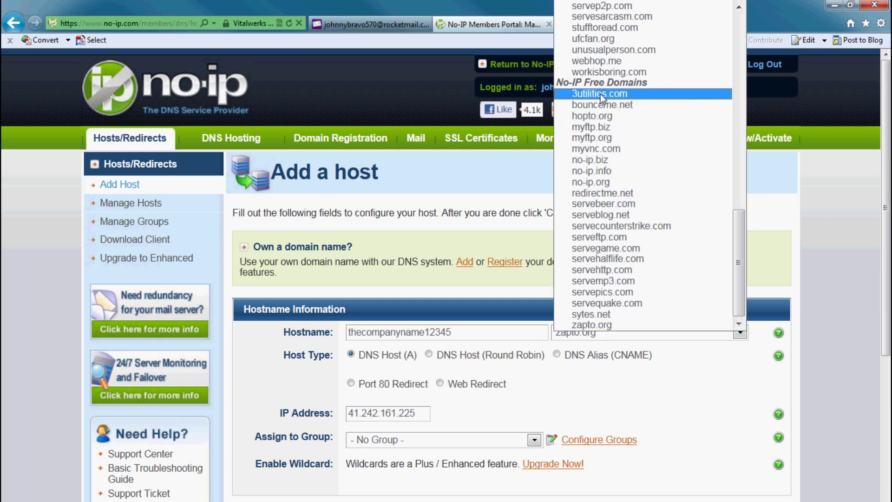
pyautogui.click(603, 324)
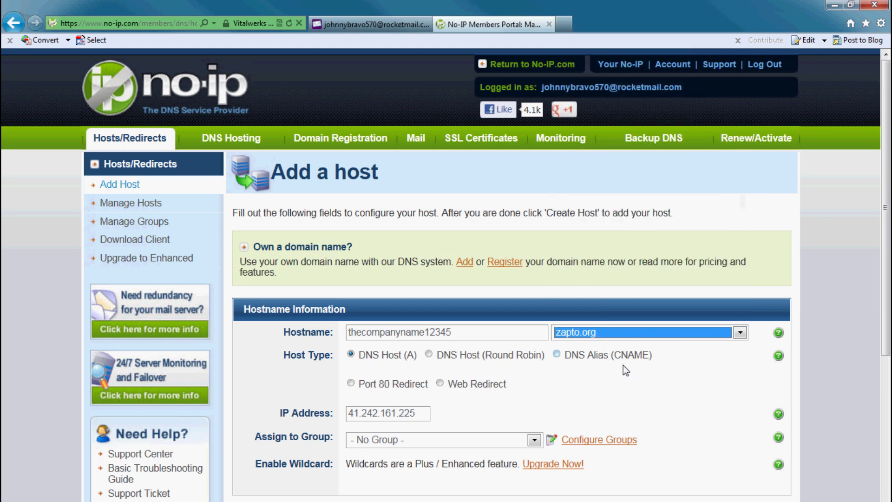
pyautogui.click(612, 418)
pyautogui.scroll(-5, 679, 396)
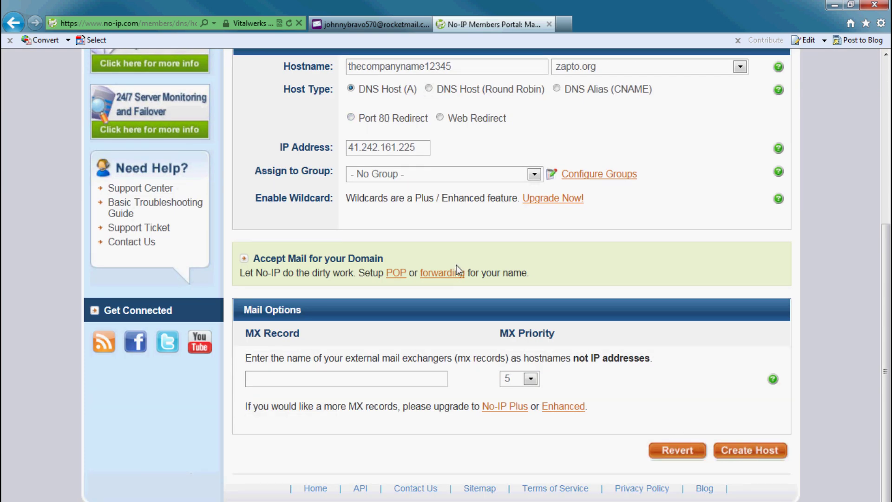
pyautogui.click(739, 451)
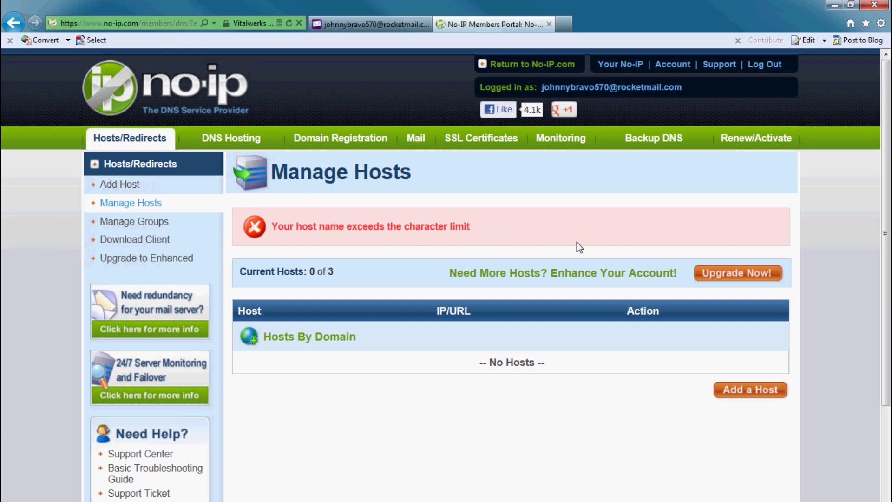
# - Add host mycompany543 on zapto.org and select the new mycompany543.zapto.org name
pyautogui.click(750, 390)
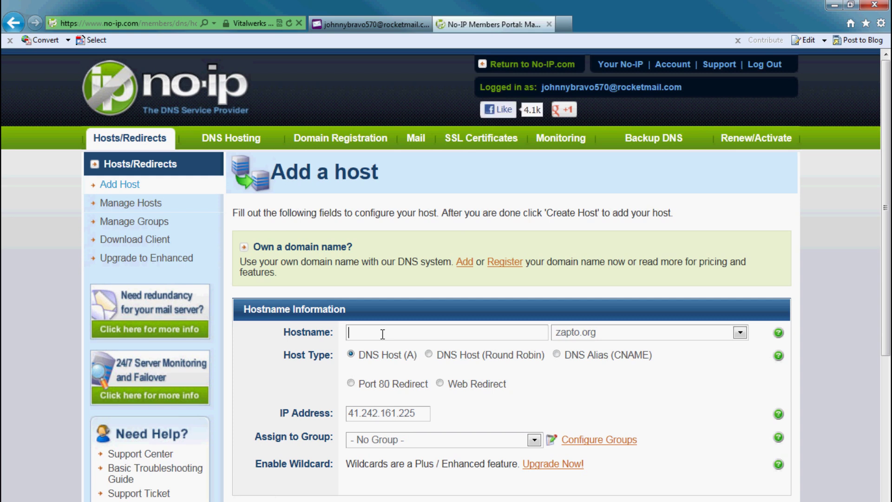
pyautogui.write('mycompany543')
pyautogui.scroll(-6, 576, 381)
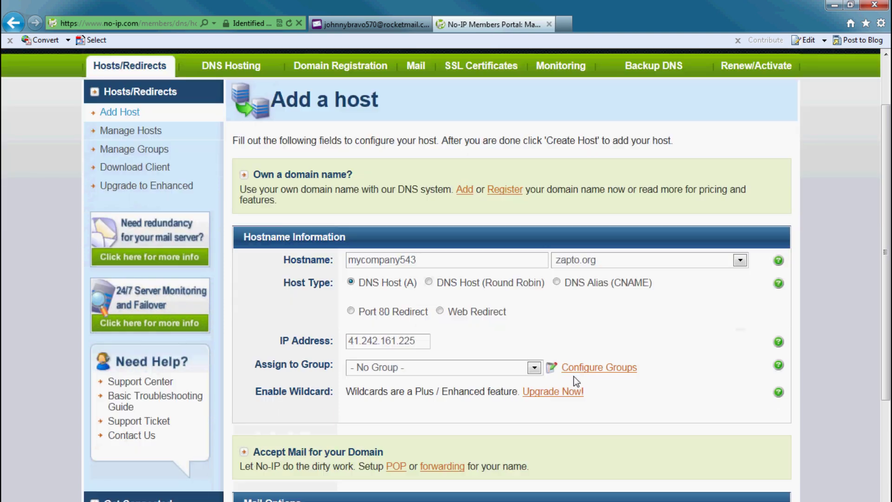
pyautogui.click(744, 451)
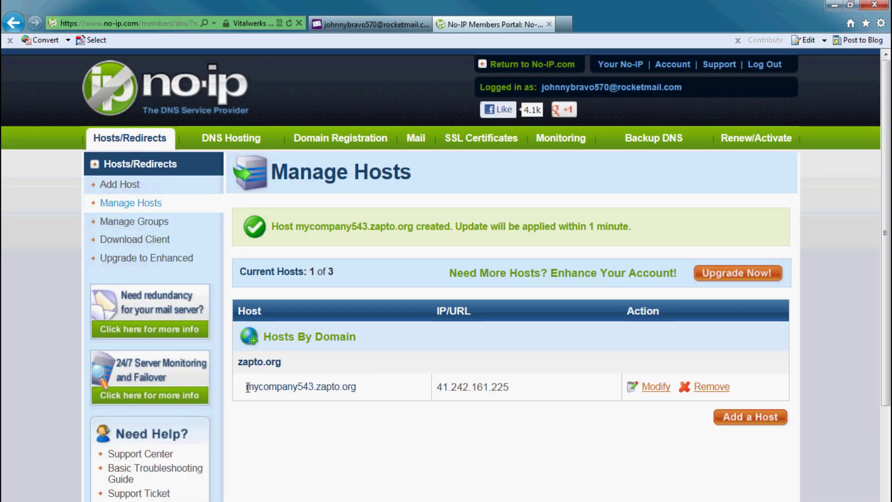
pyautogui.moveTo(248, 387); pyautogui.dragTo(356, 386)
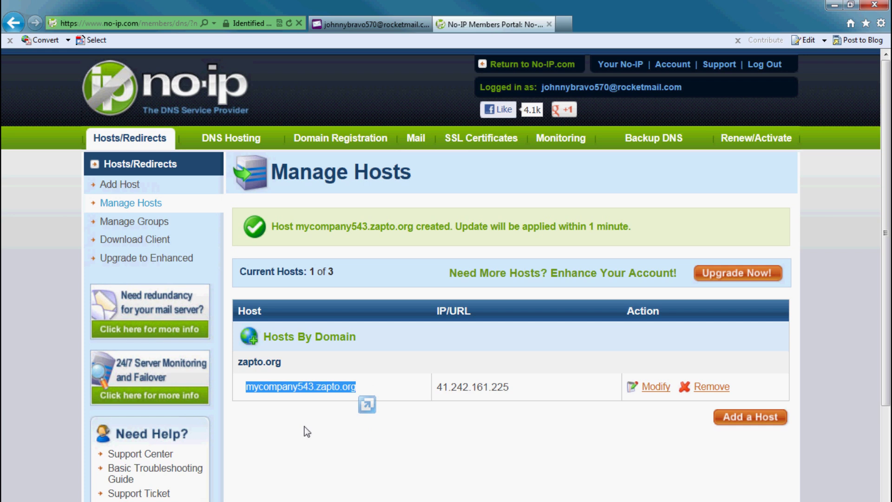
# - In a new tab, paste the DVR address 192.168.2.204 and load its Web Client login page
pyautogui.click(564, 23)
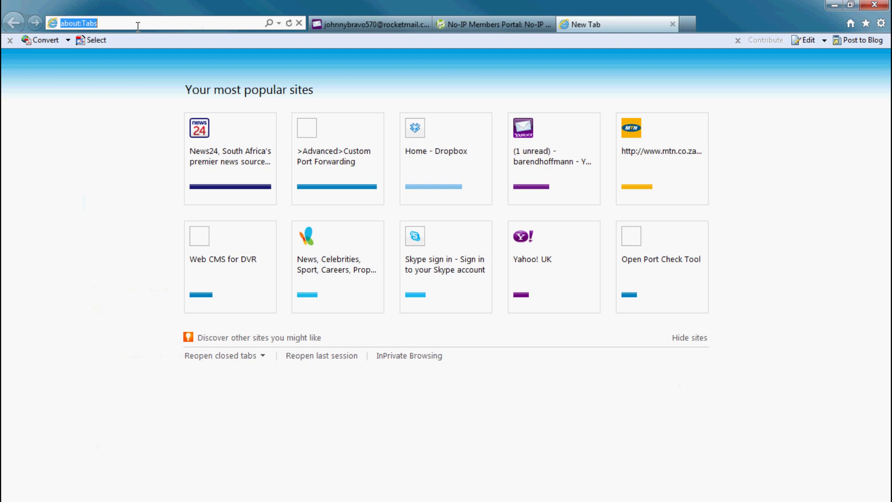
pyautogui.hotkey('ctrl', 'v')
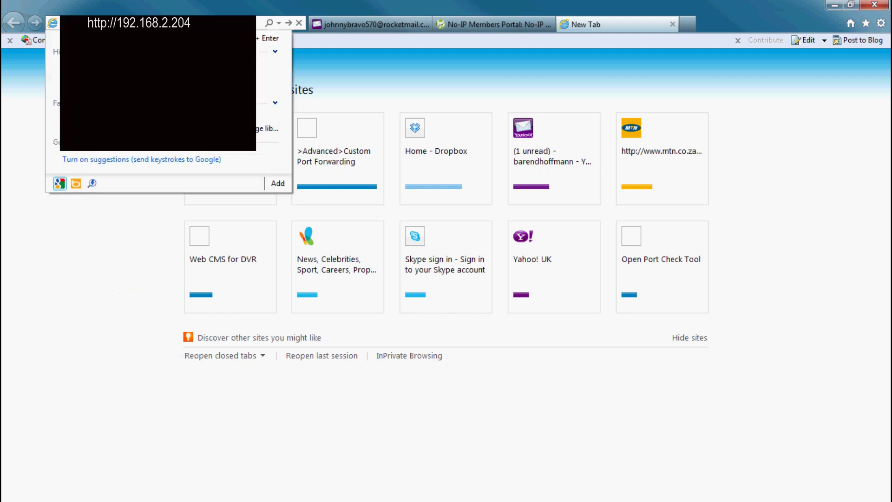
pyautogui.press('Return')
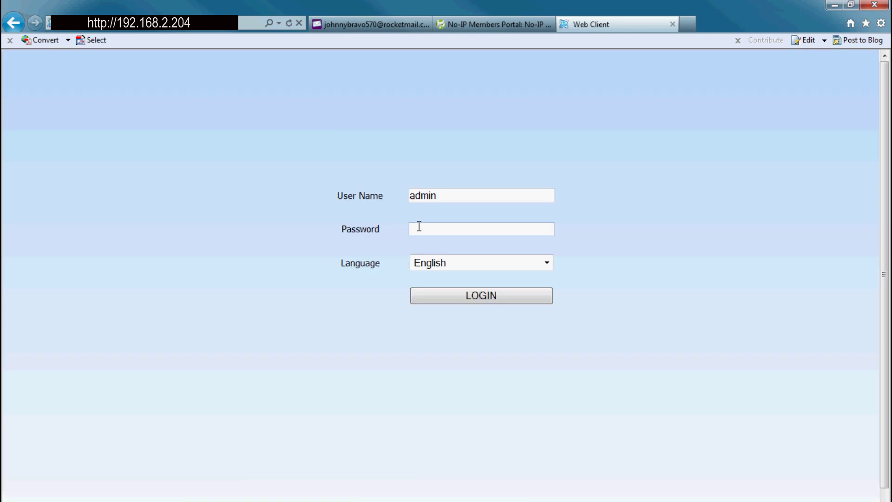
pyautogui.click(418, 227)
# - Log in to the DVR Web Client with its password, checking No-IP host details while setting DDNS
pyautogui.write('123456')
pyautogui.press('Return')
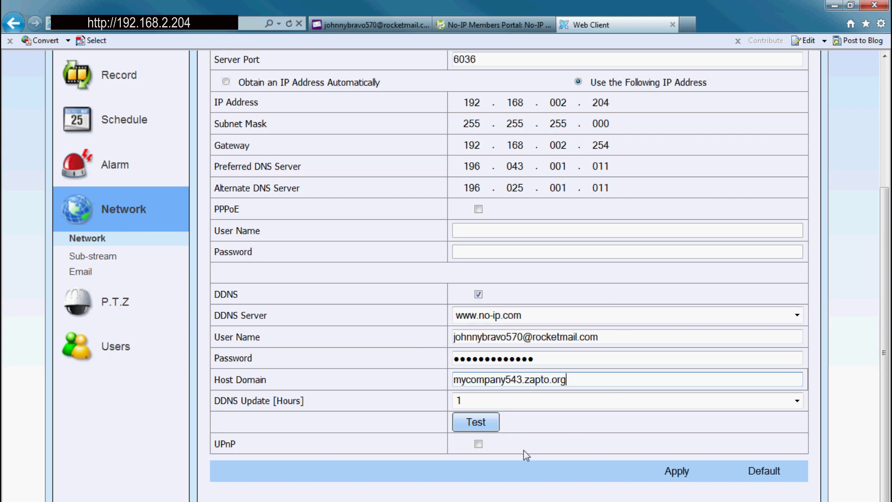
pyautogui.click(472, 26)
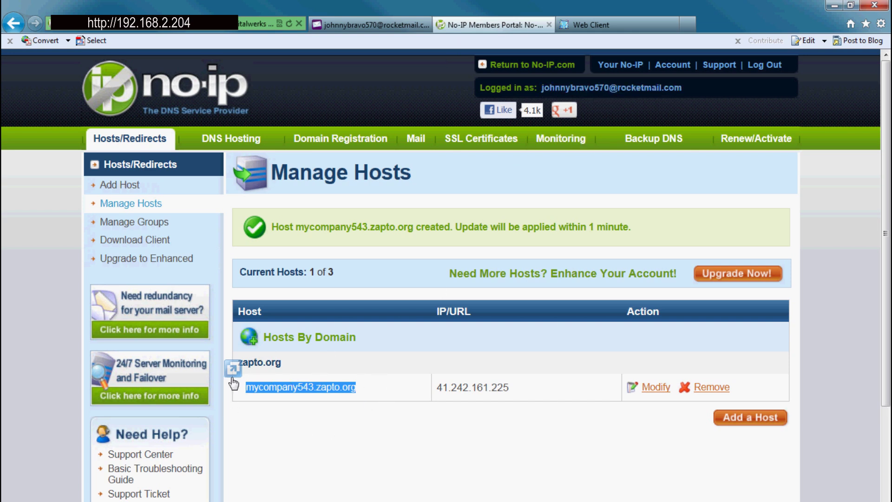
pyautogui.click(587, 25)
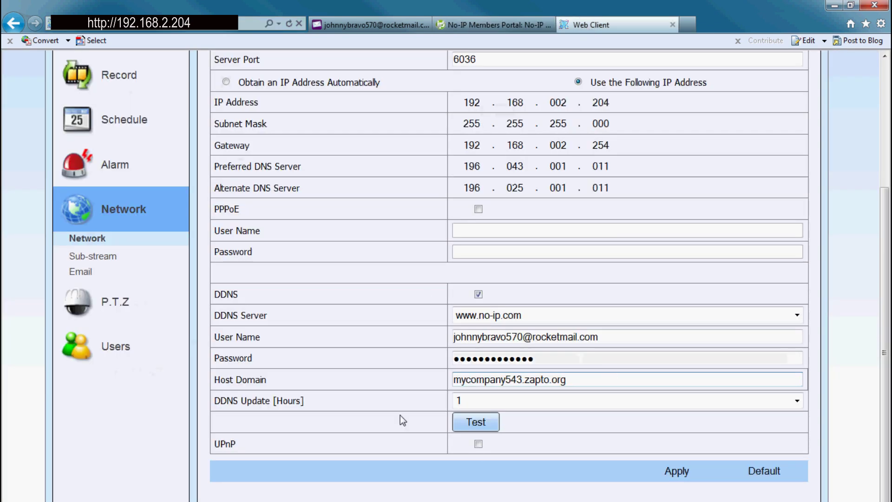